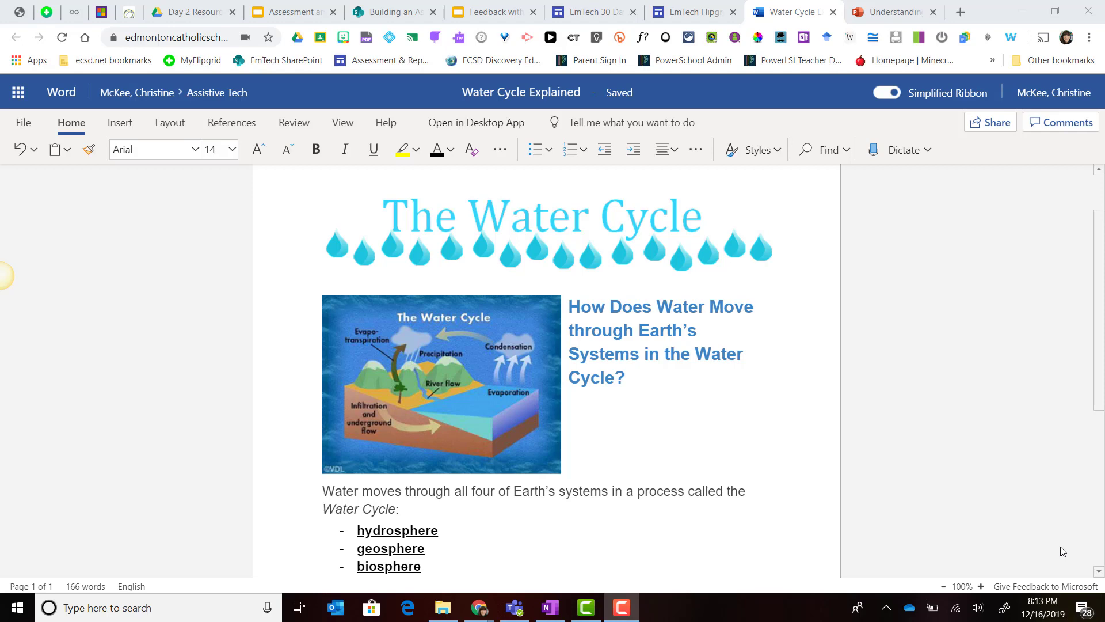
Glance at the student presentation, then return to the Water Cycle Explained document
click(881, 12)
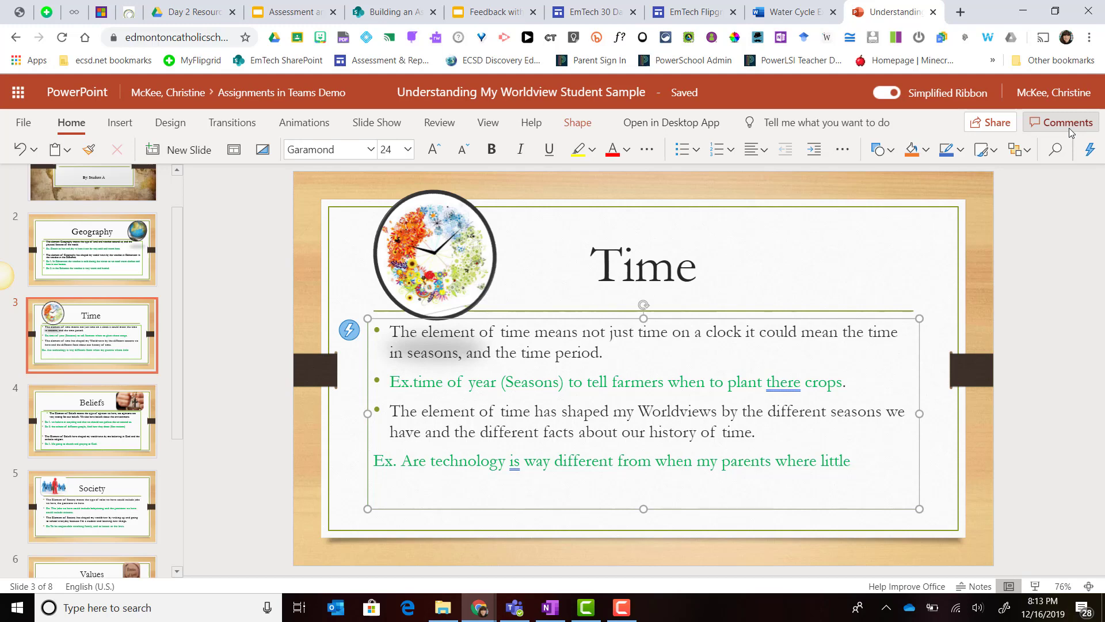
click(775, 15)
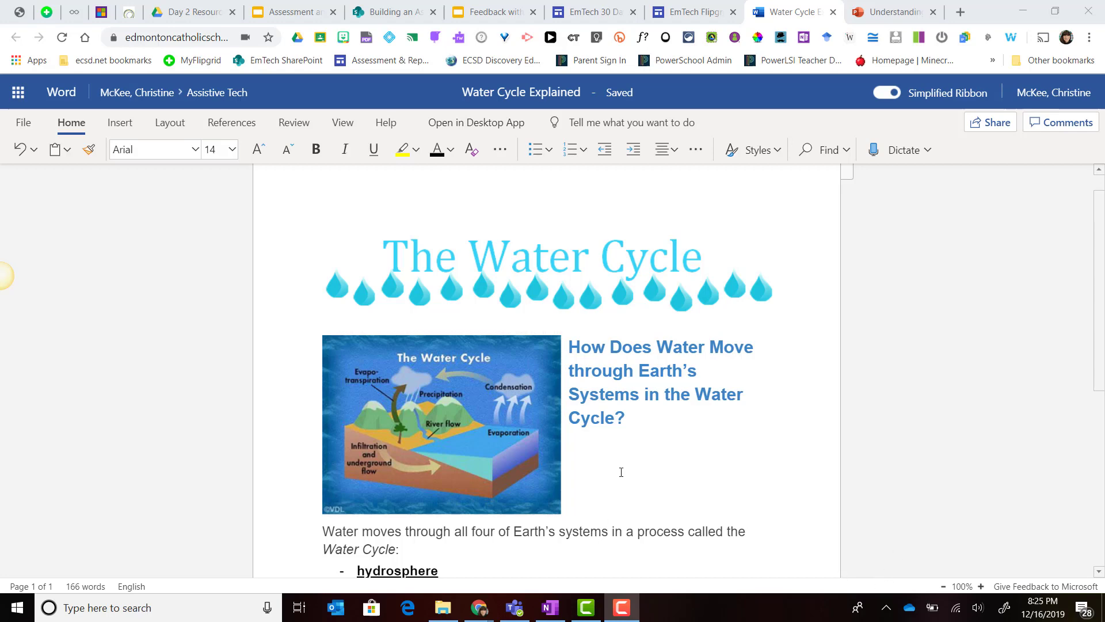
scroll(620, 471, down, 2)
scroll(620, 471, down, 1)
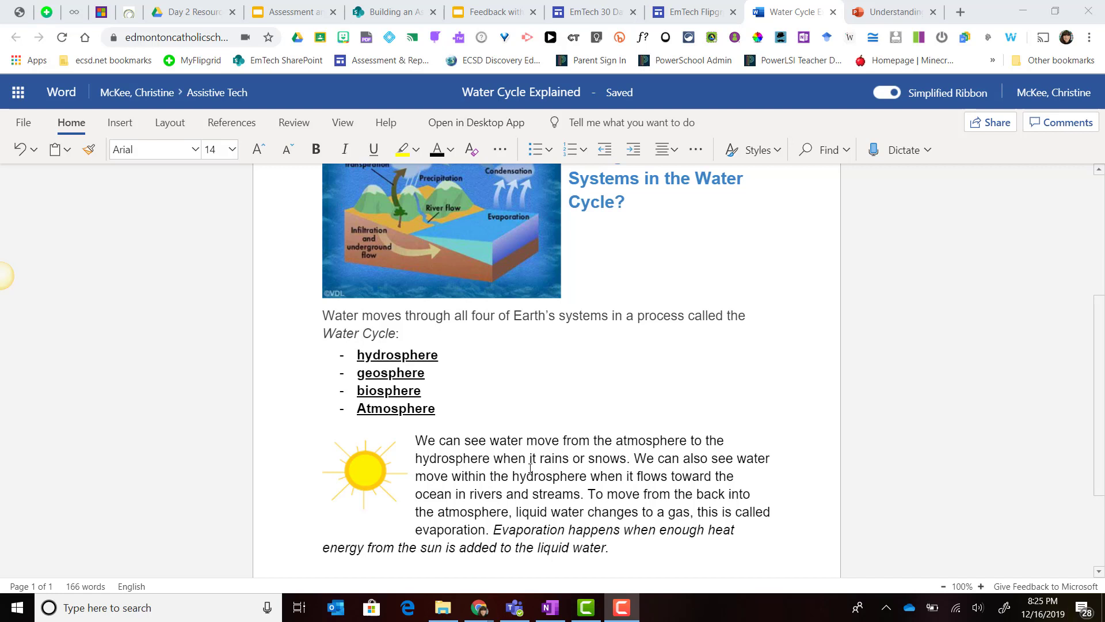
scroll(539, 466, down, 2)
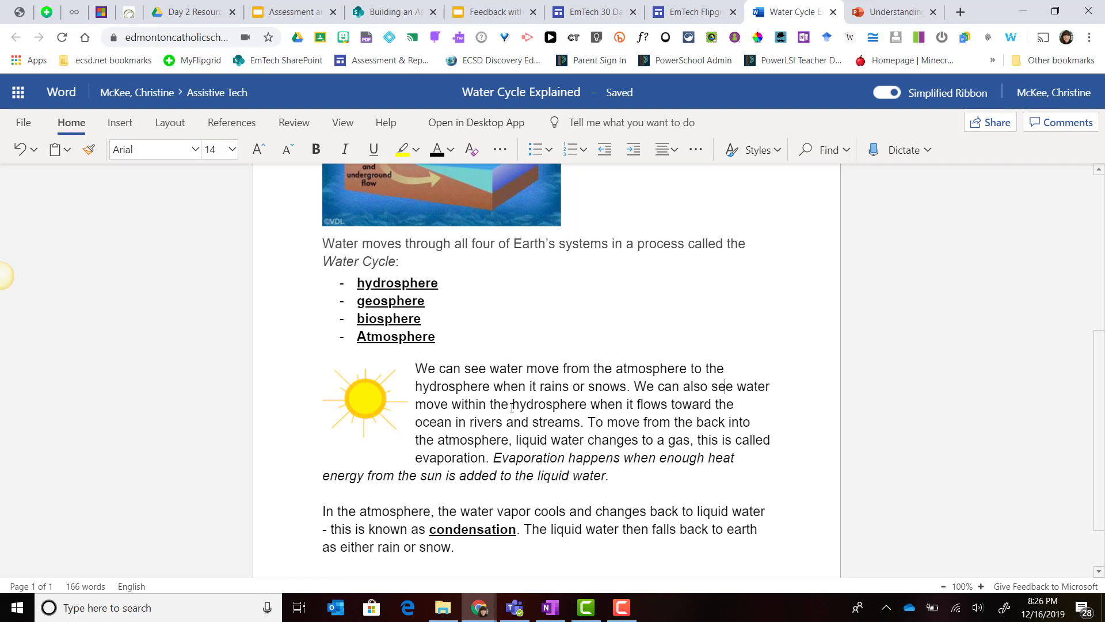
Select the word 'hydrosphere' in the sun paragraph and start a new comment on it
click(512, 405)
drag(511, 404, 590, 405)
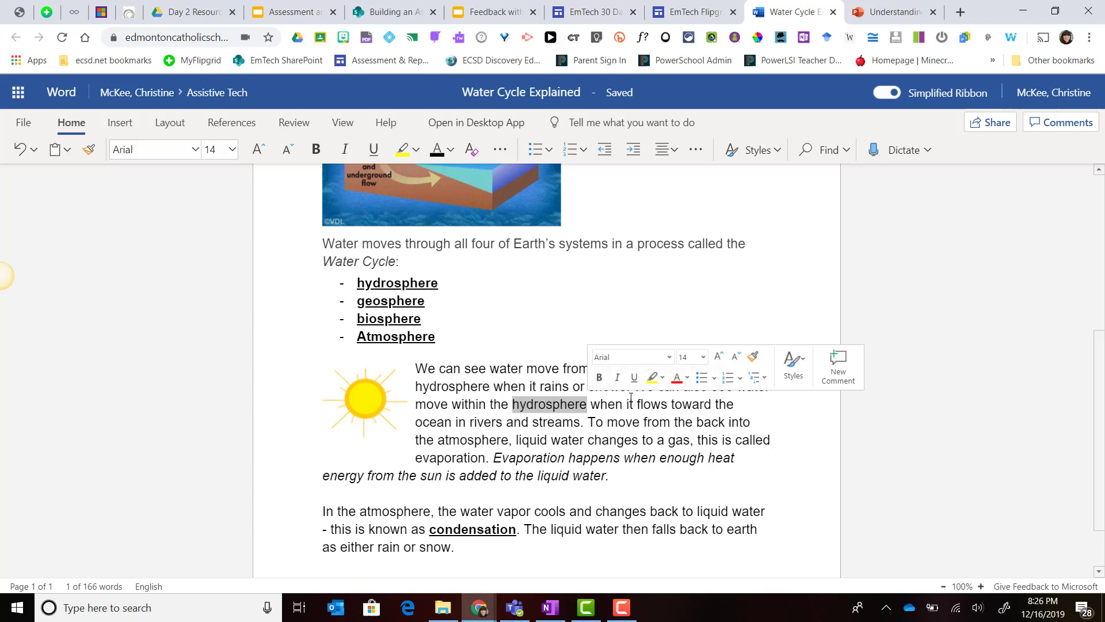
click(842, 361)
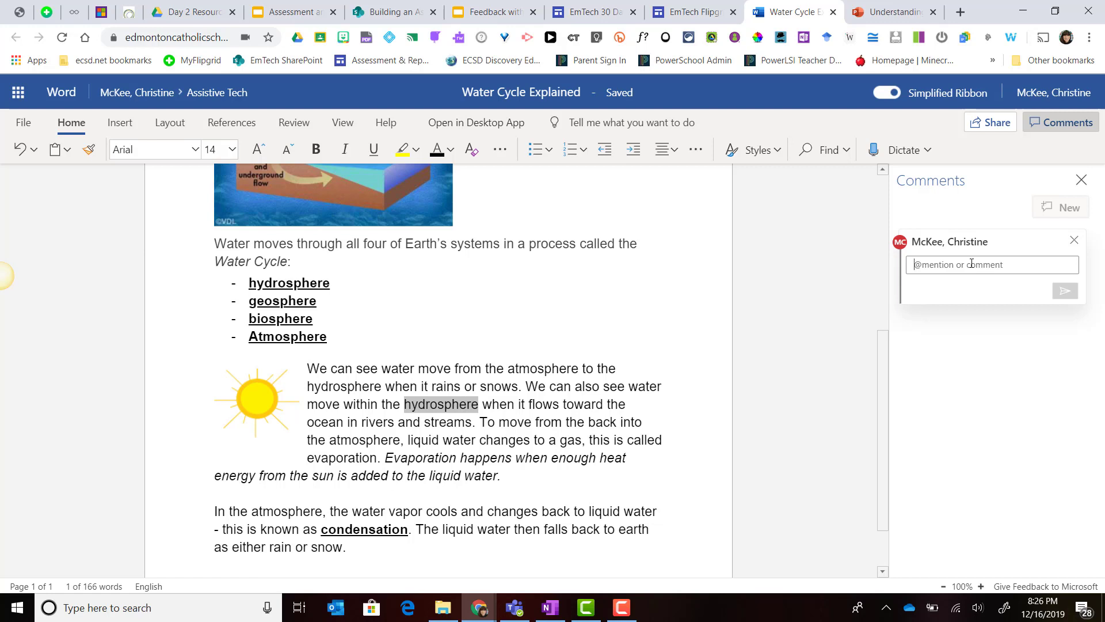
text(please provide more examples to explain what the hydrosphere is.)
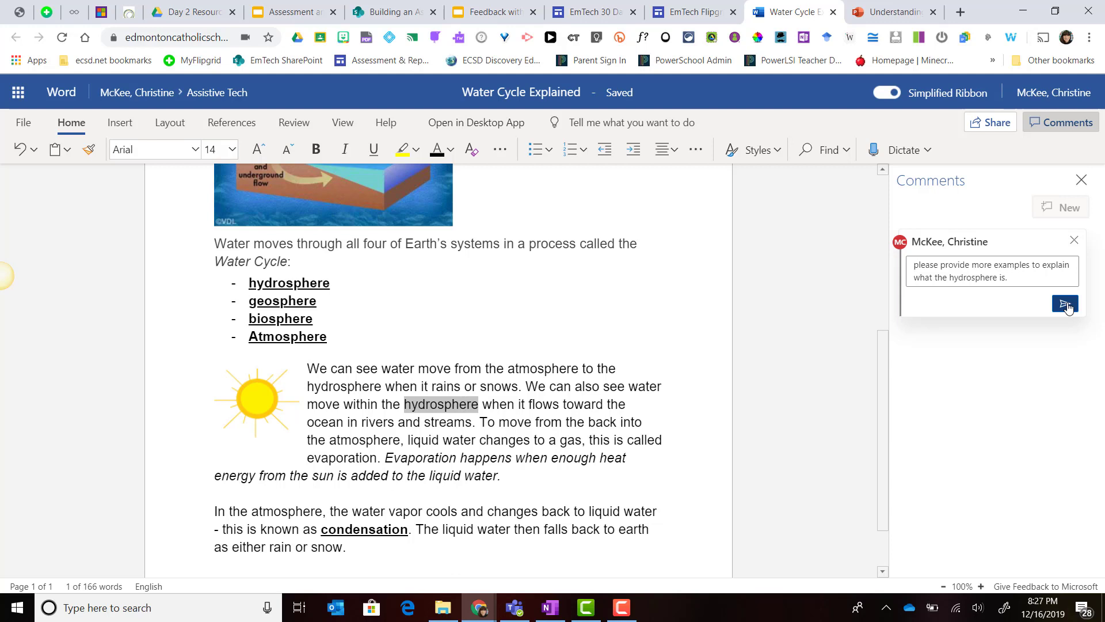
text(@)
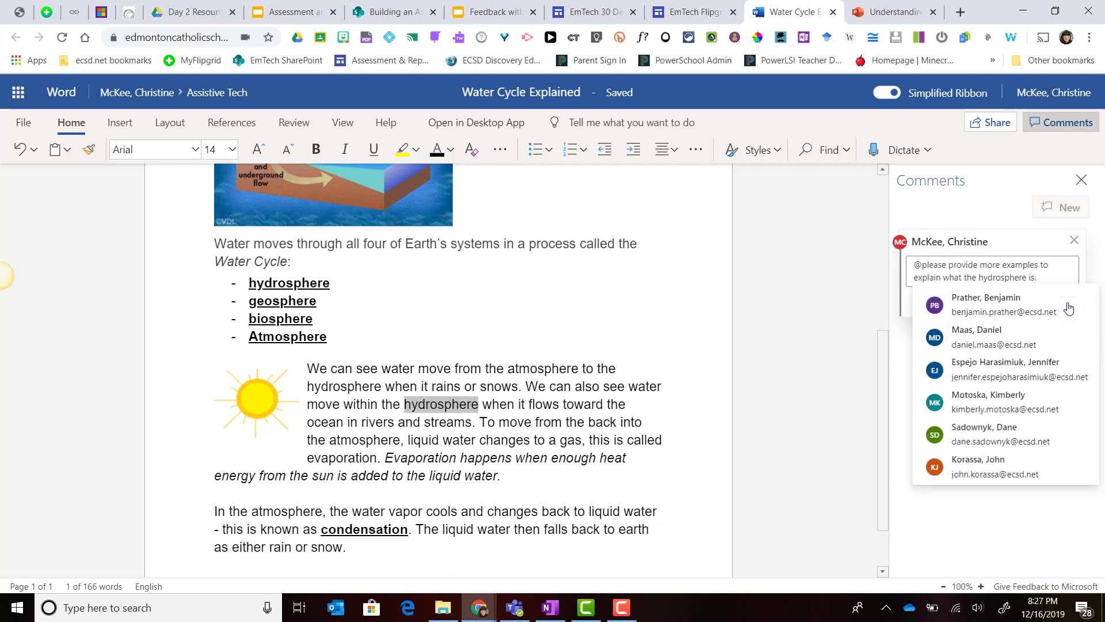
Mention the suggested student in the hydrosphere comment and post the feedback
click(1069, 309)
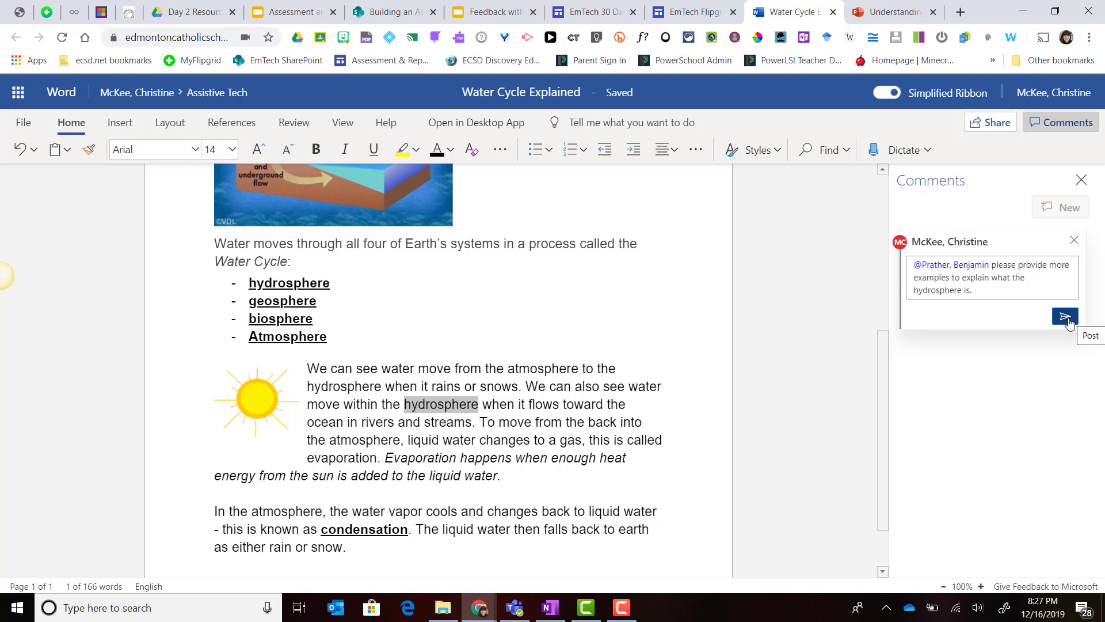
click(1068, 322)
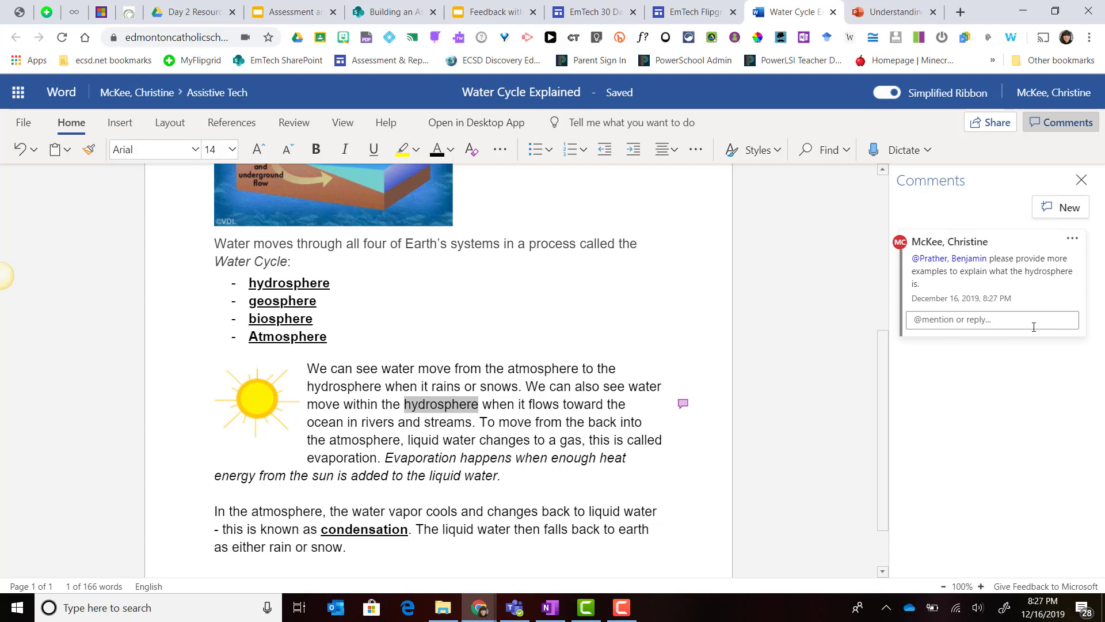
Switch to the student's Worldview presentation and select the technology example sentence on the Time slide
click(898, 11)
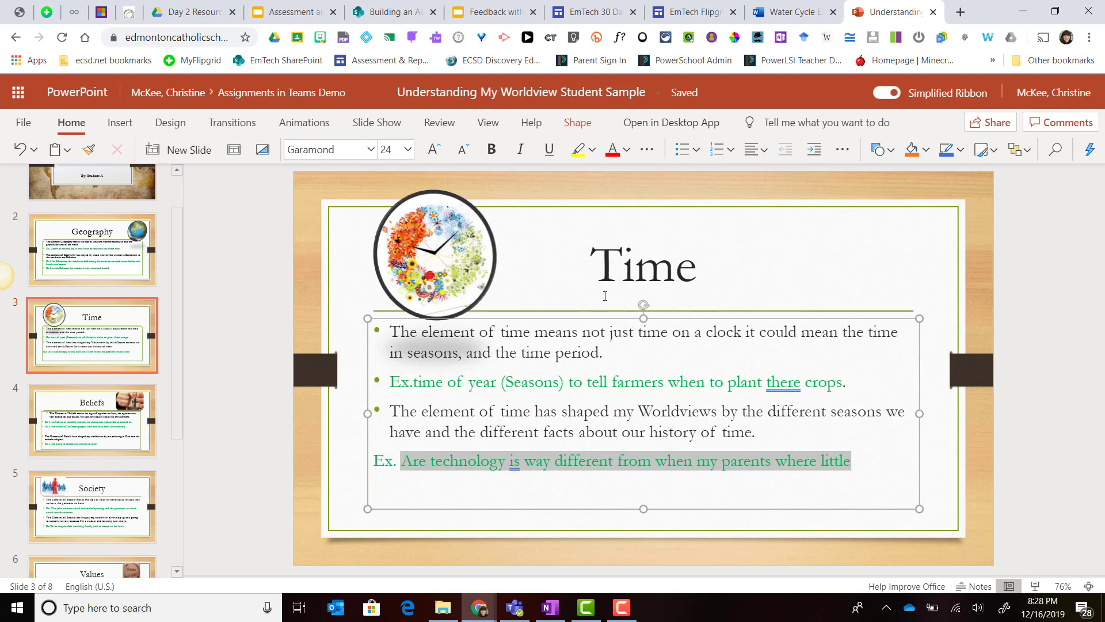
click(403, 474)
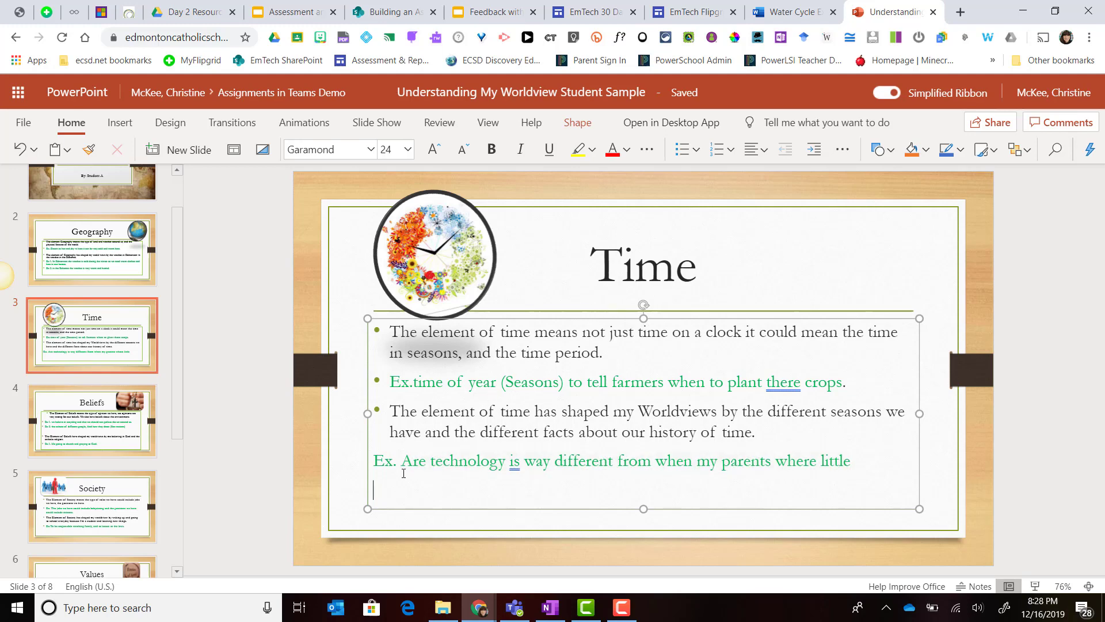
drag(402, 474, 851, 470)
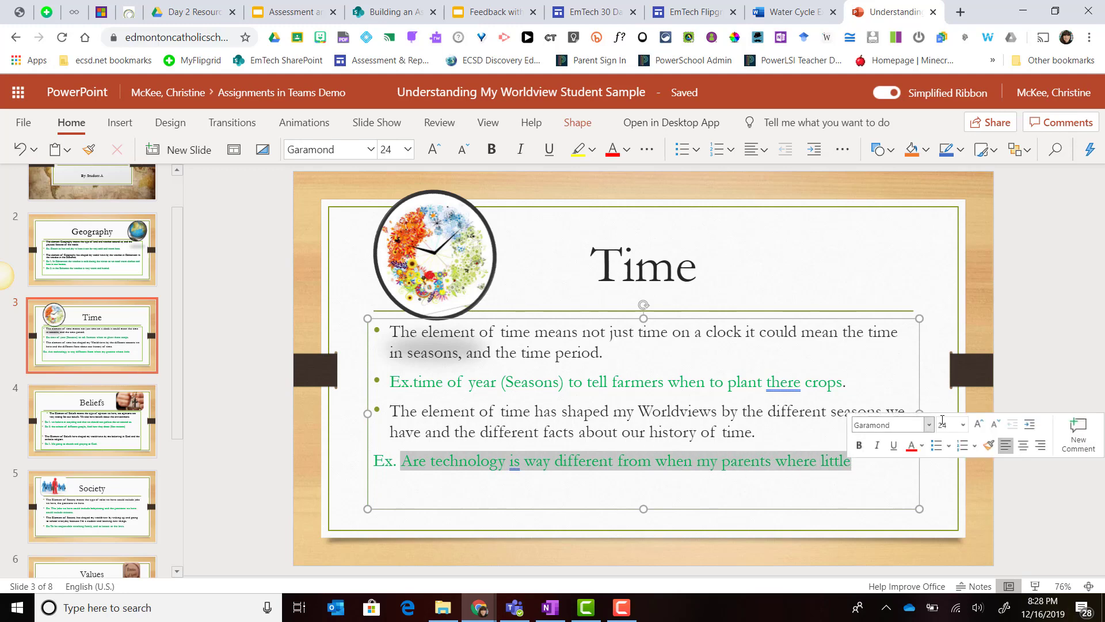
Draft a comment mentioning the student on the technology sentence, then click away so it is discarded
click(1078, 430)
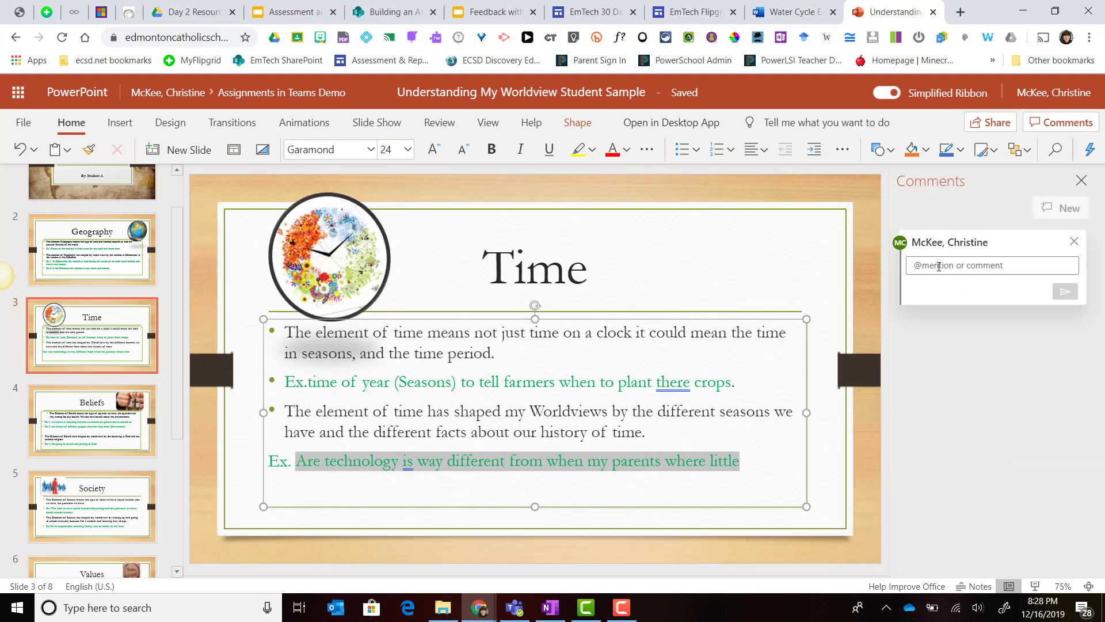
text(@ben)
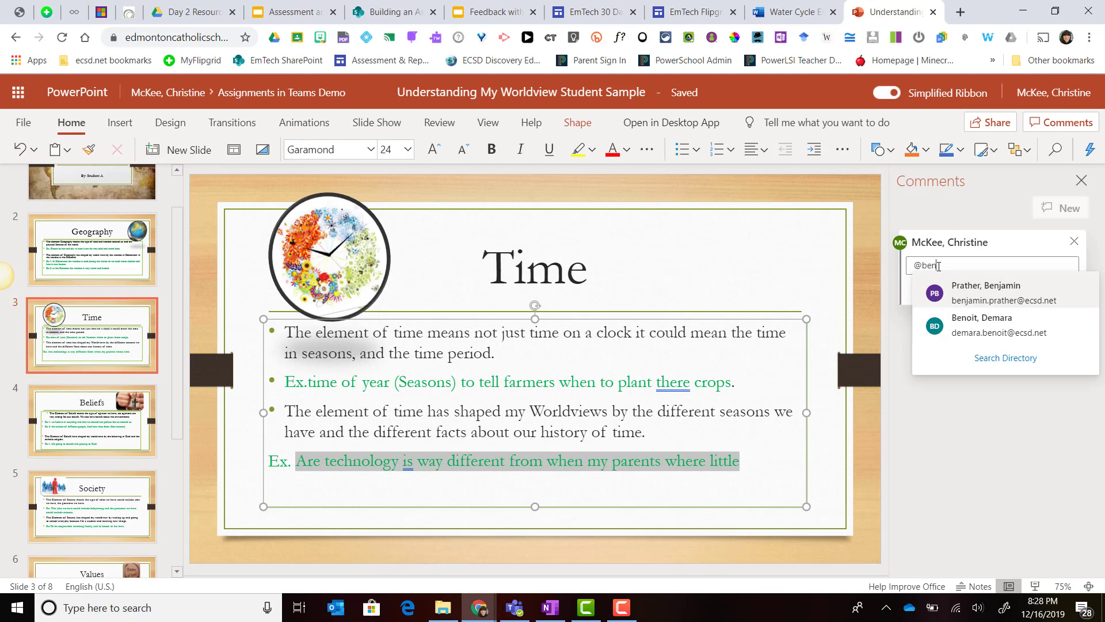
key(Return)
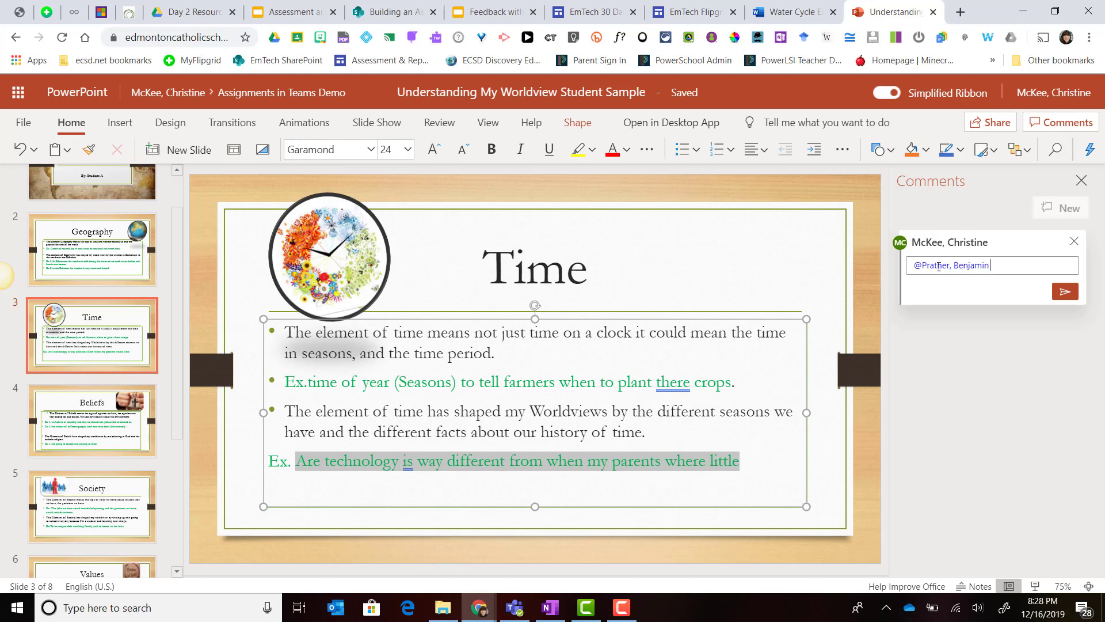
click(769, 481)
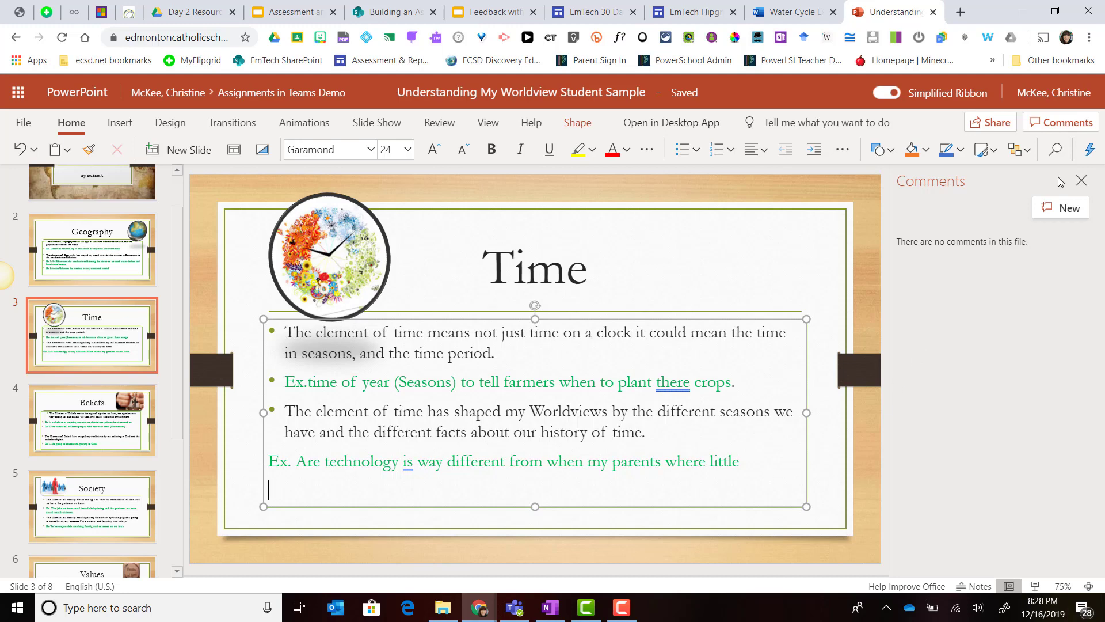
Toggle the Comments pane, start a new slide comment, then return to the Water Cycle document
click(1082, 181)
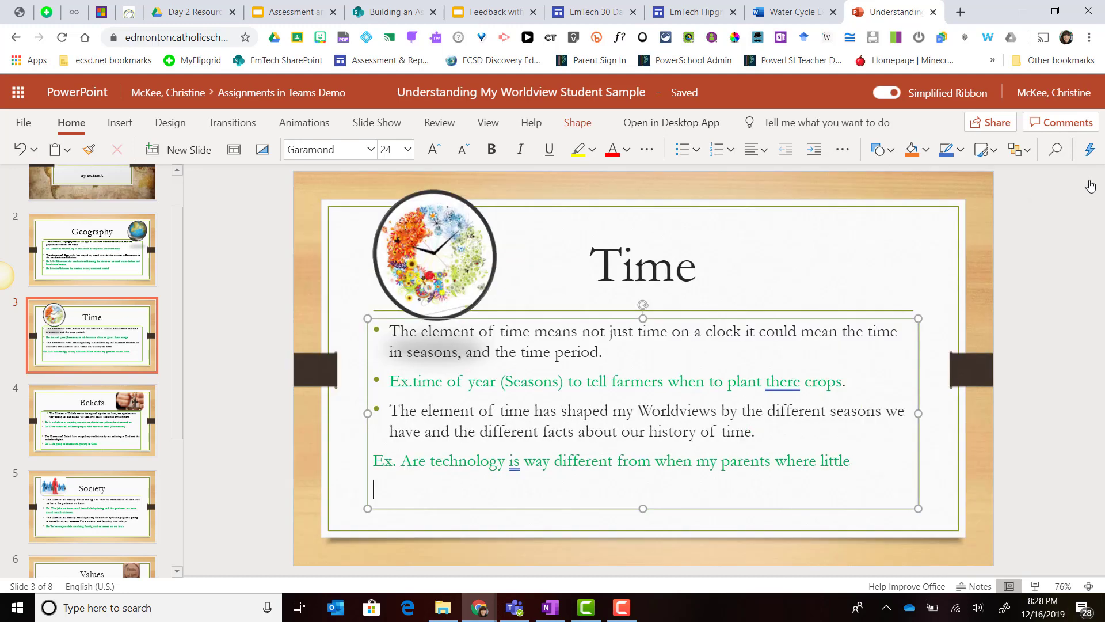
click(1070, 124)
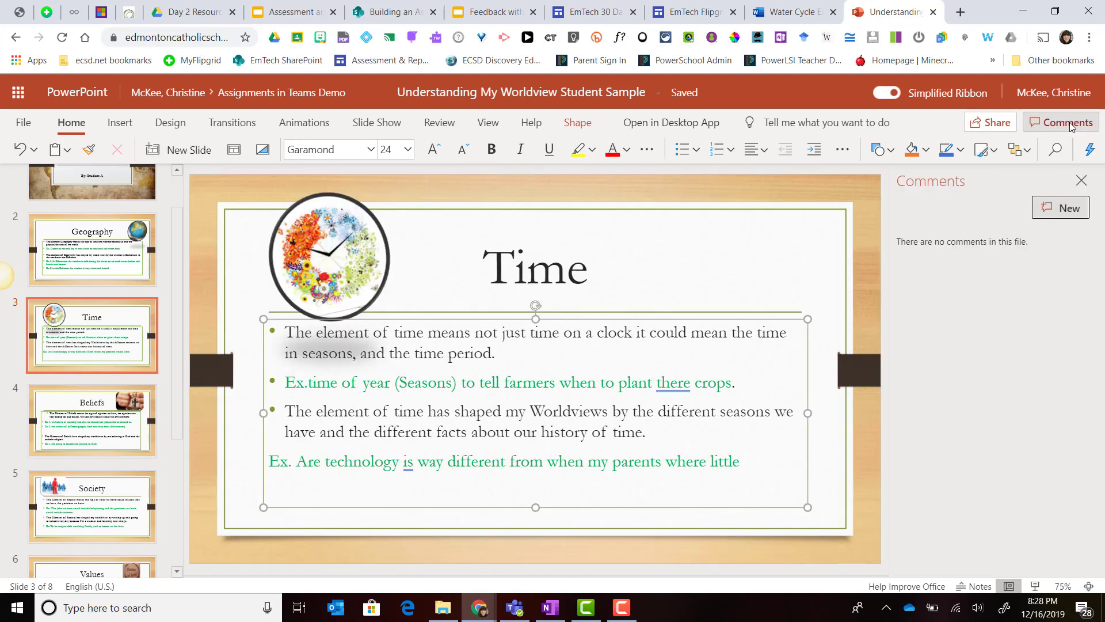
click(1058, 209)
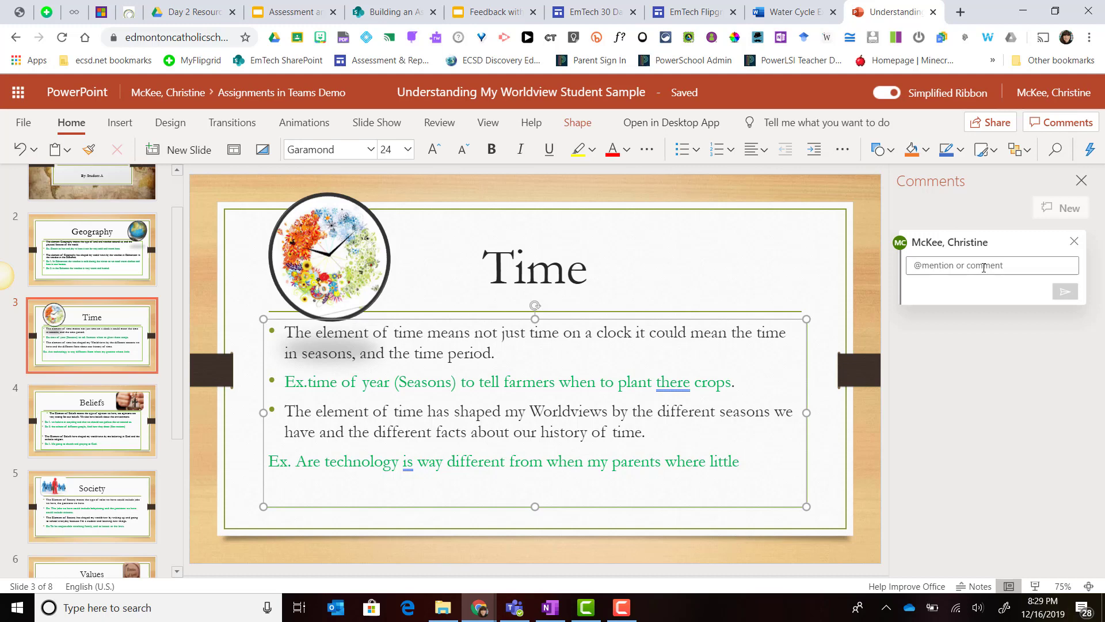
click(782, 14)
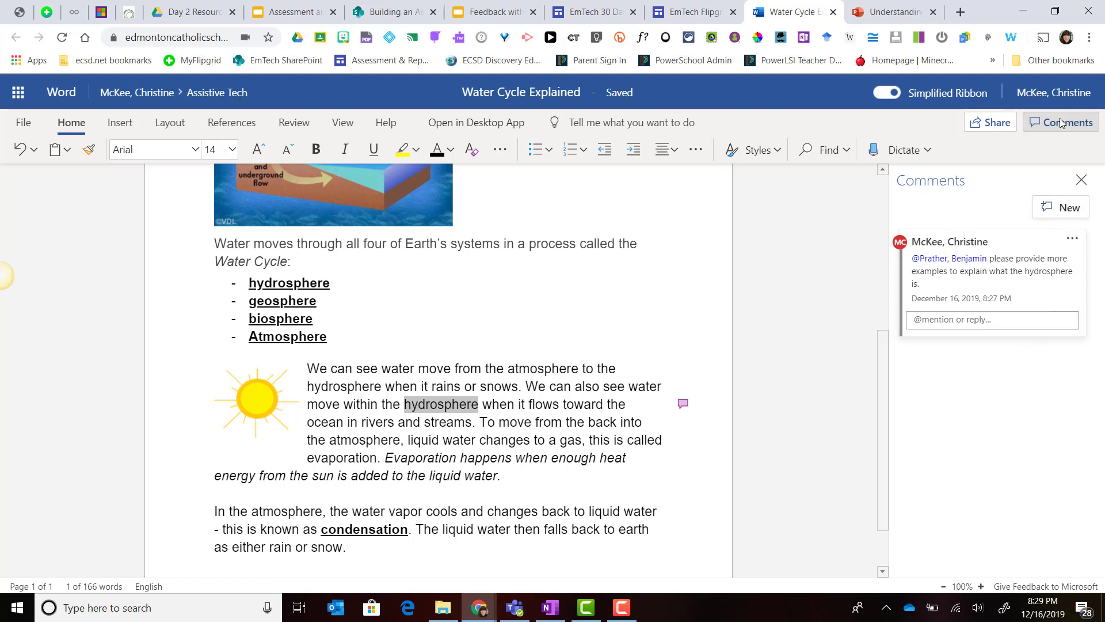
click(1076, 207)
click(1081, 179)
key(Return)
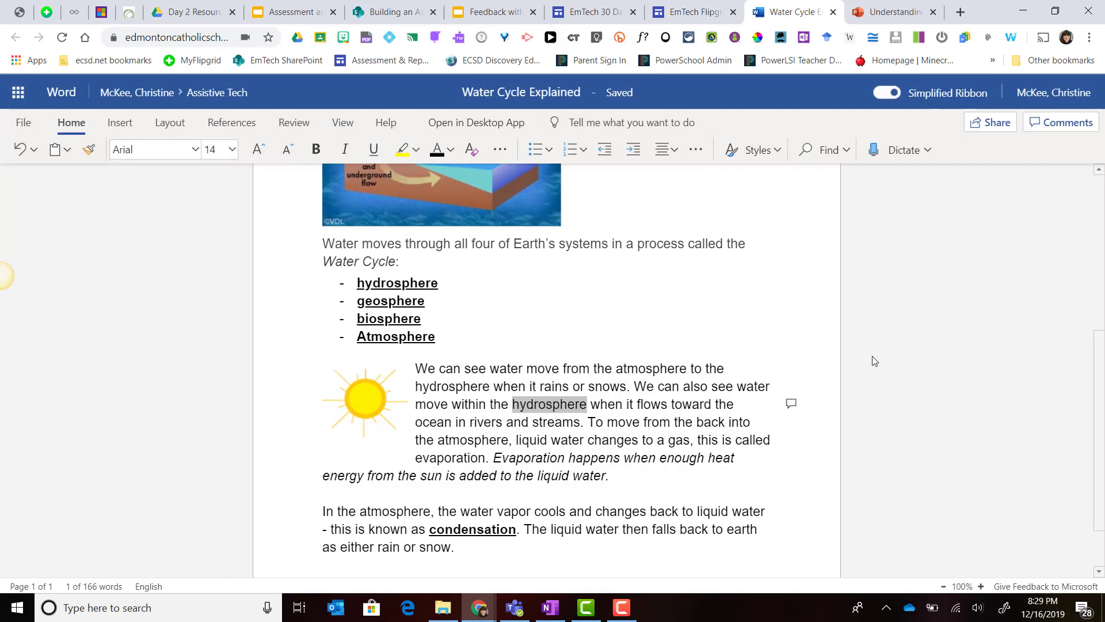
click(769, 303)
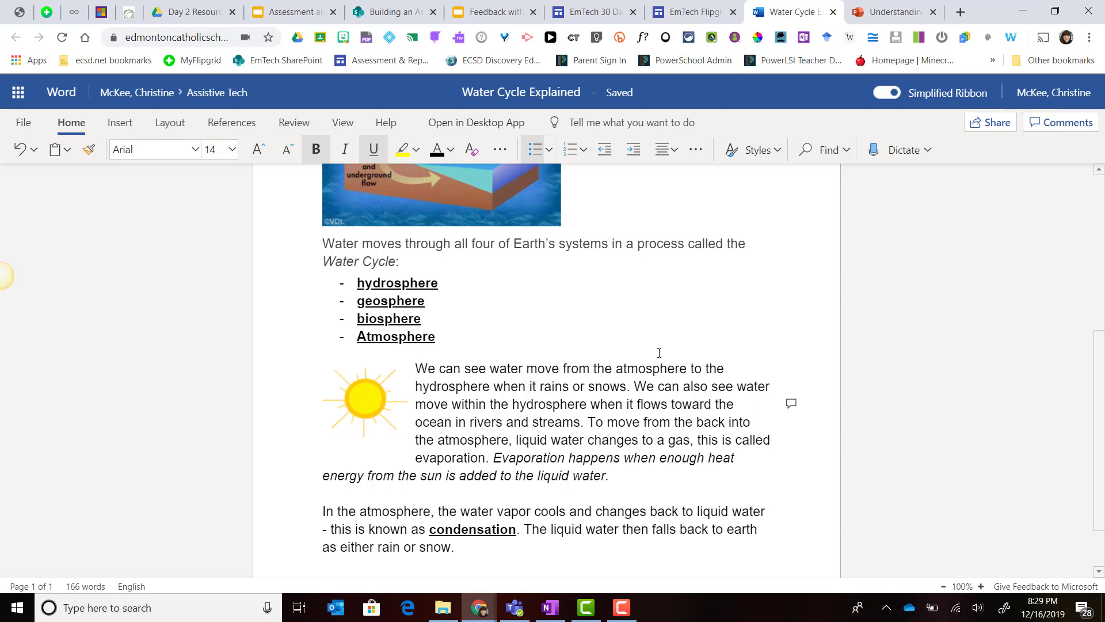
click(792, 404)
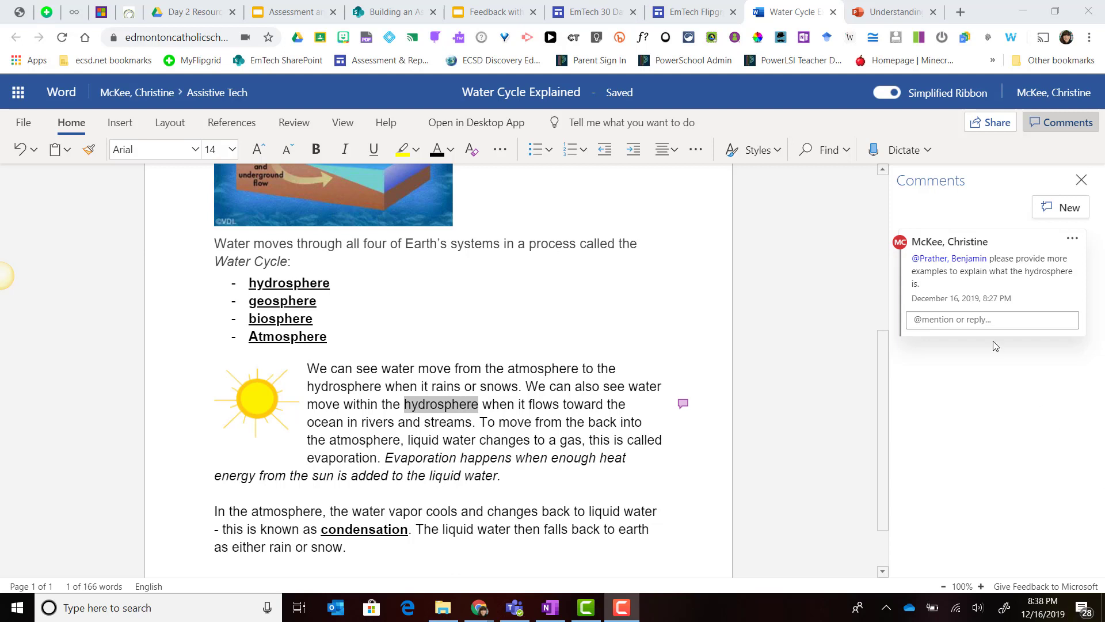
Resolve the hydrosphere comment thread and then delete it, leaving no comments
click(1072, 238)
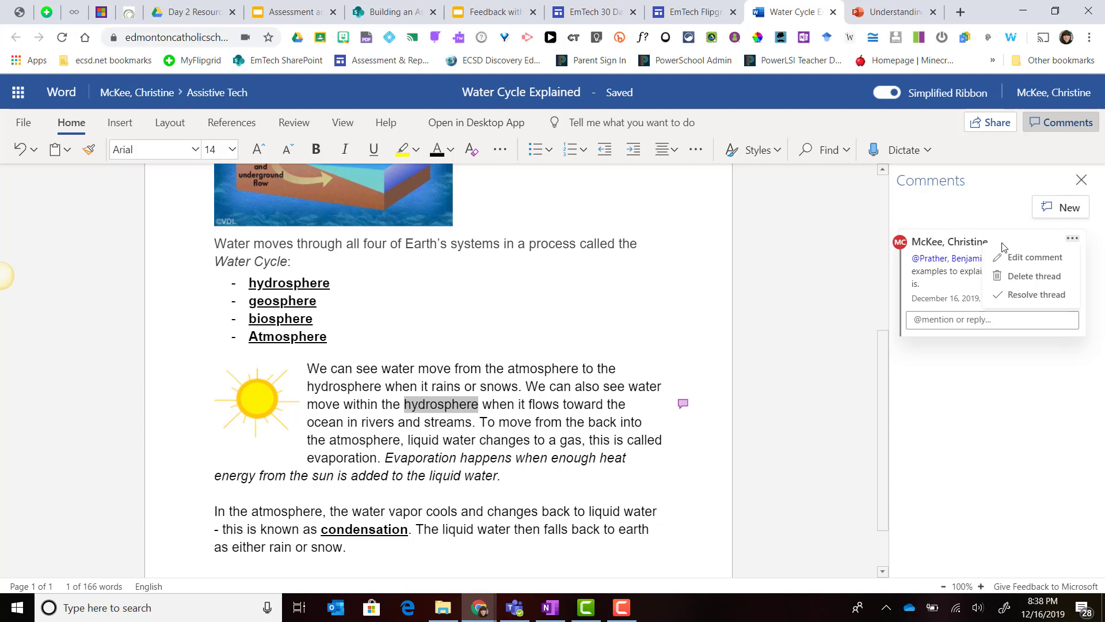
click(1021, 298)
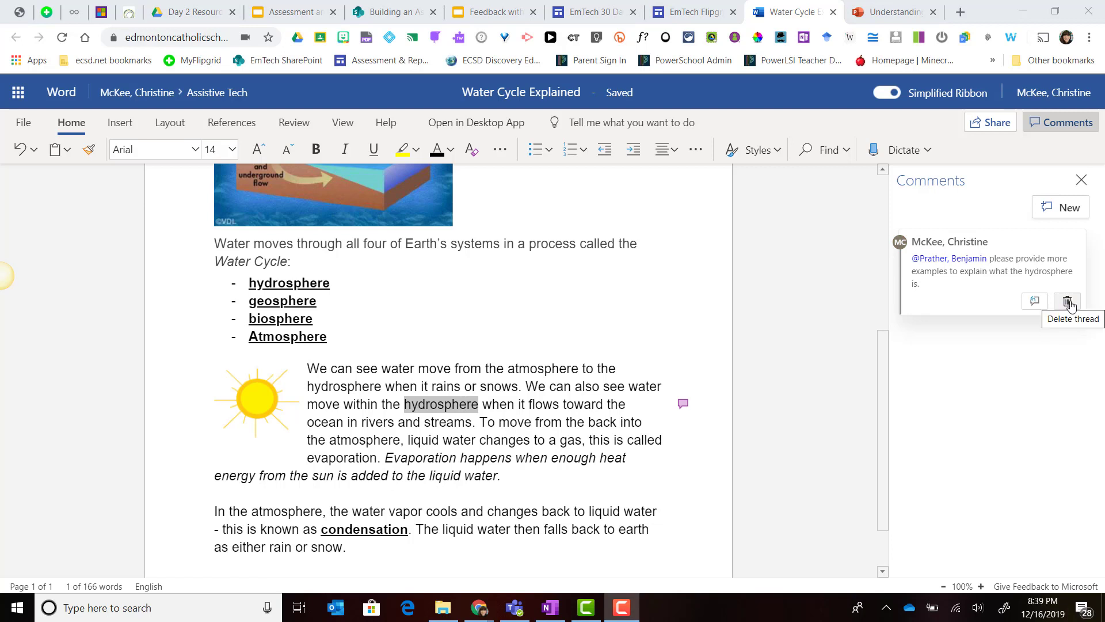
click(1069, 303)
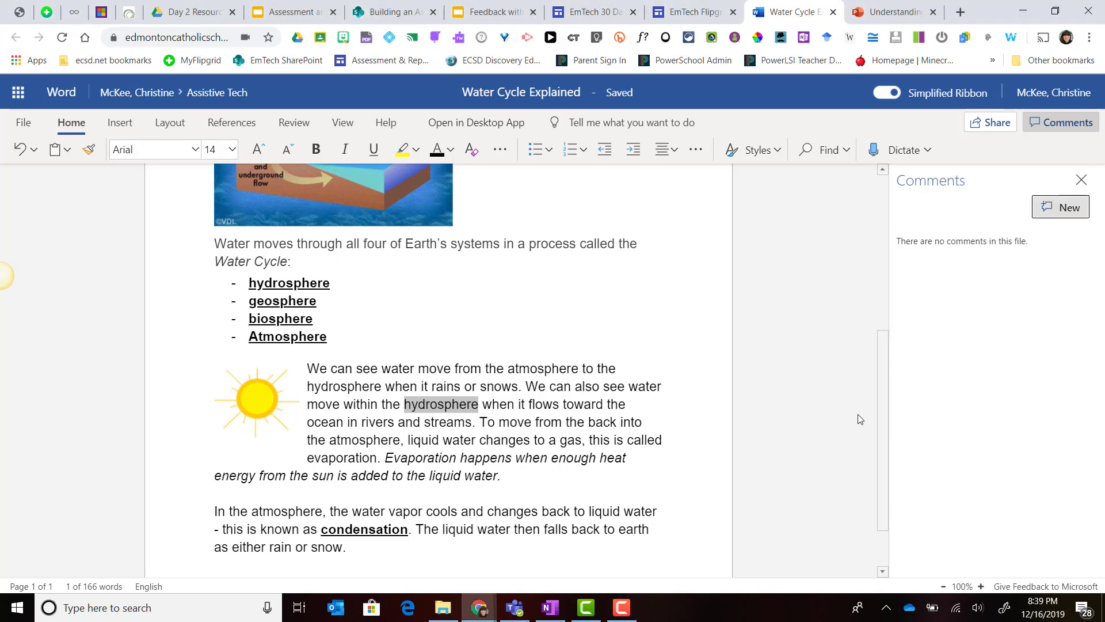